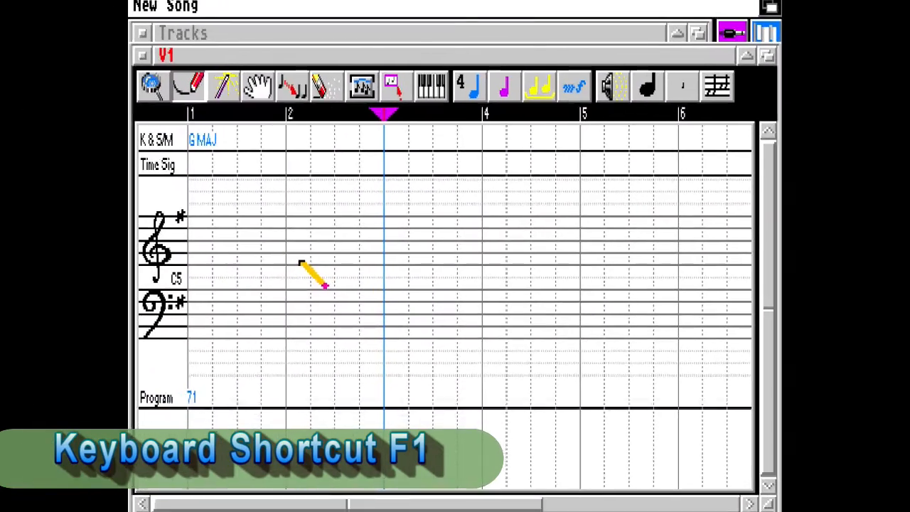
Draw three short notes on the staff in bars 2 and 3 with the Pencil tool
{"action": "left_click", "coordinate": [299, 260]}
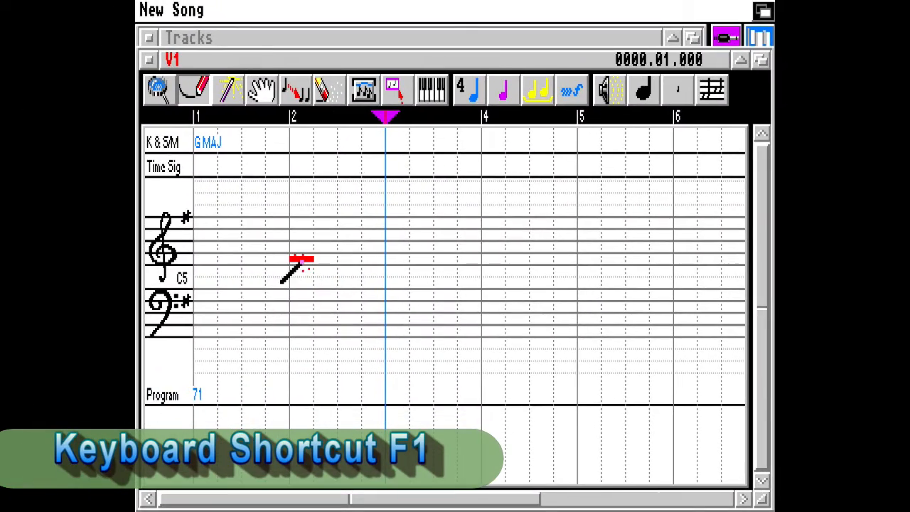
{"action": "left_click", "coordinate": [348, 247]}
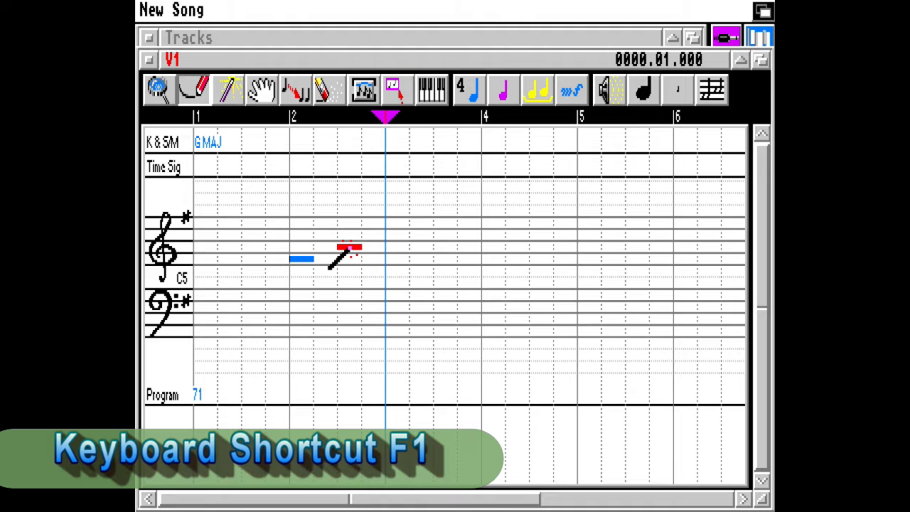
{"action": "left_click", "coordinate": [323, 283]}
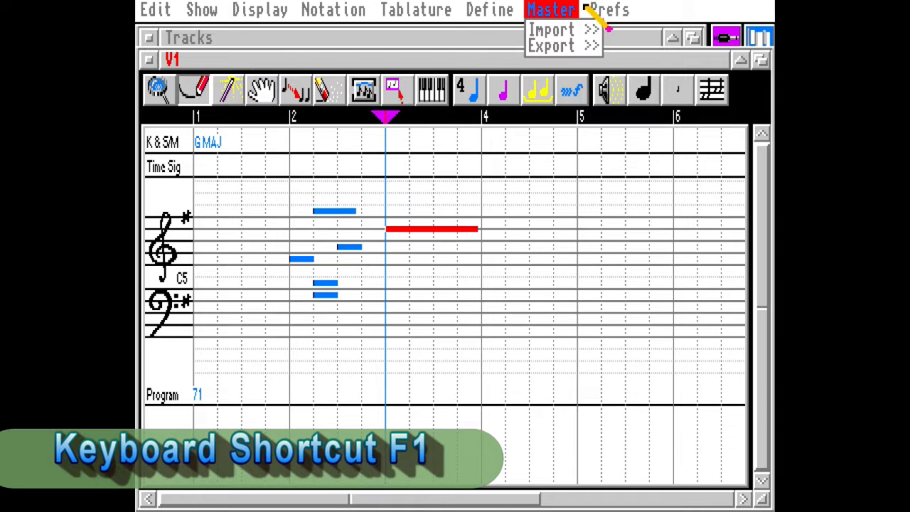
{"action": "mouse_move", "coordinate": [623, 7]}
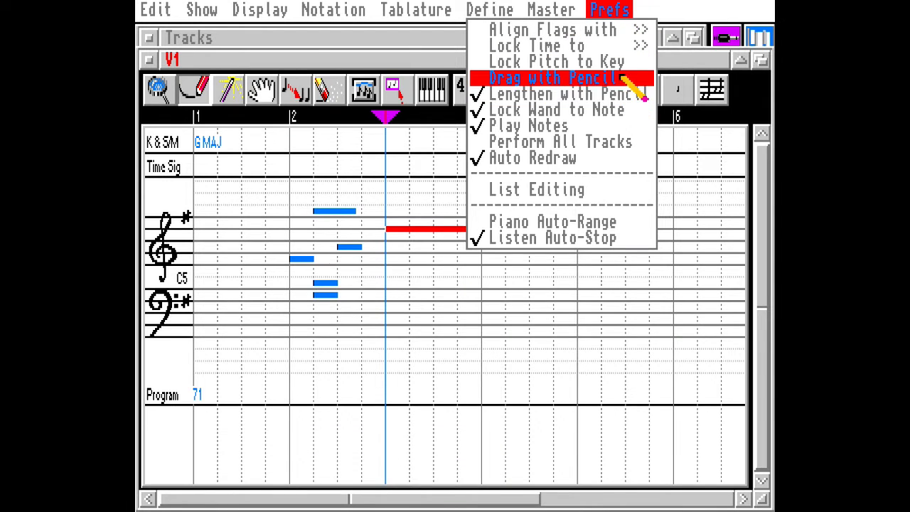
{"action": "right_click", "coordinate": [594, 4]}
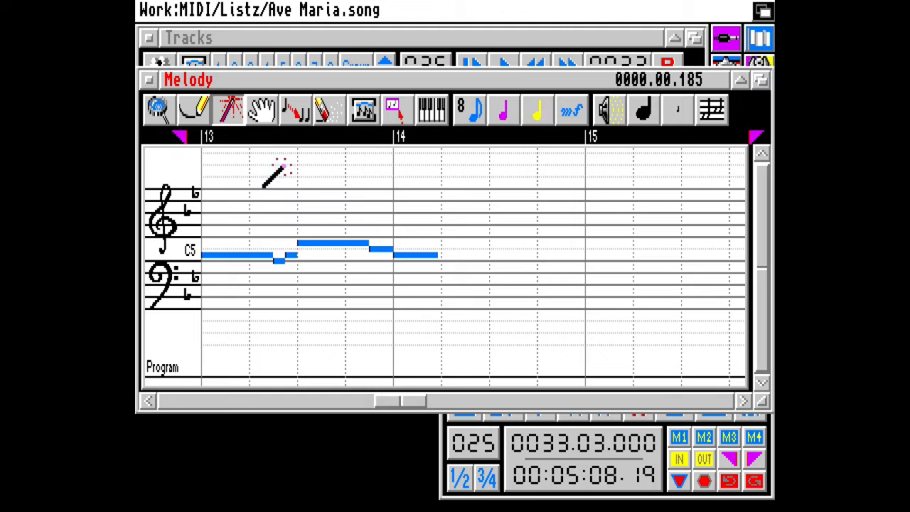
{"action": "left_click", "coordinate": [417, 254]}
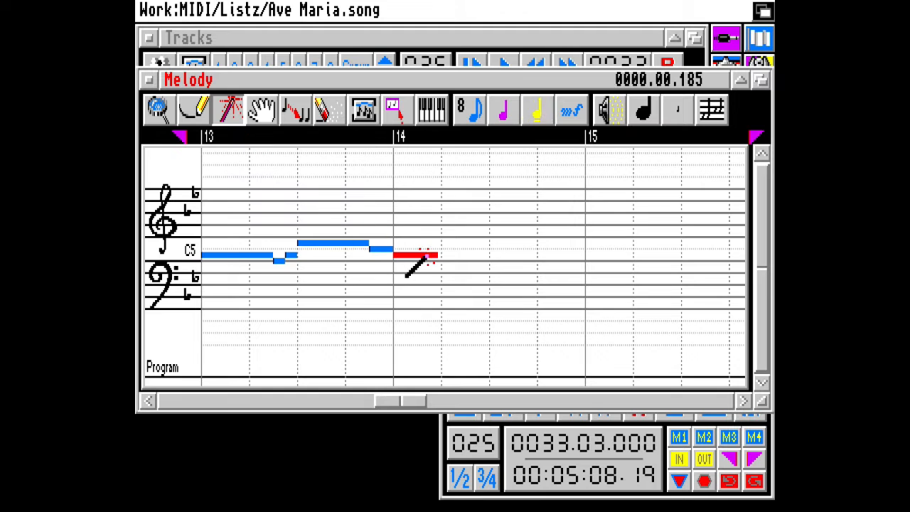
Raise the highlighted note at the start of bar 14 step by step with the Wand tool
{"action": "key", "text": "Up"}
{"action": "key", "text": "Up"}
{"action": "key", "text": "Up"}
{"action": "key", "text": "Up"}
{"action": "key", "text": "Up"}
{"action": "key", "text": "Up"}
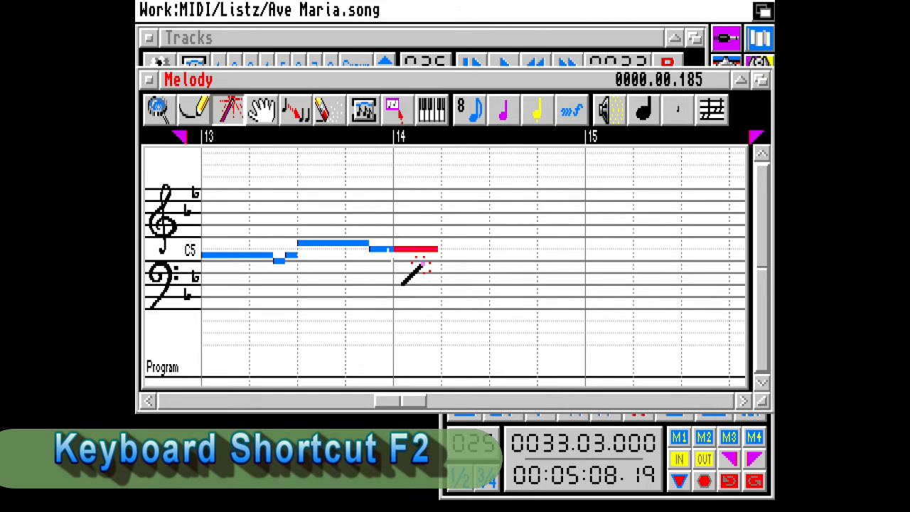
{"action": "key", "text": "Up"}
{"action": "key", "text": "Up"}
{"action": "key", "text": "Up"}
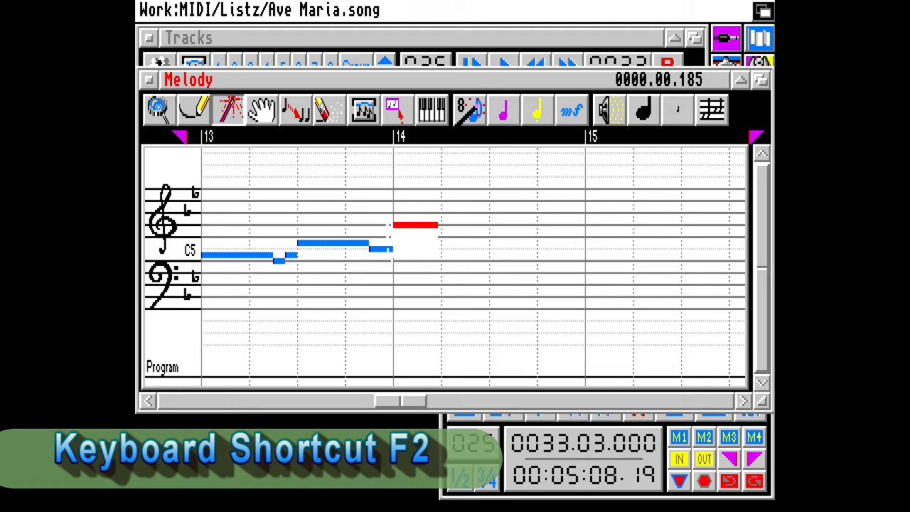
Choose a quarter-note length and extend the highlighted note across bar 14 up to bar 15
{"action": "left_click_drag", "start_coordinate": [466, 110], "coordinate": [466, 84]}
{"action": "left_click_drag", "start_coordinate": [440, 226], "coordinate": [439, 226]}
{"action": "key", "text": "F2"}
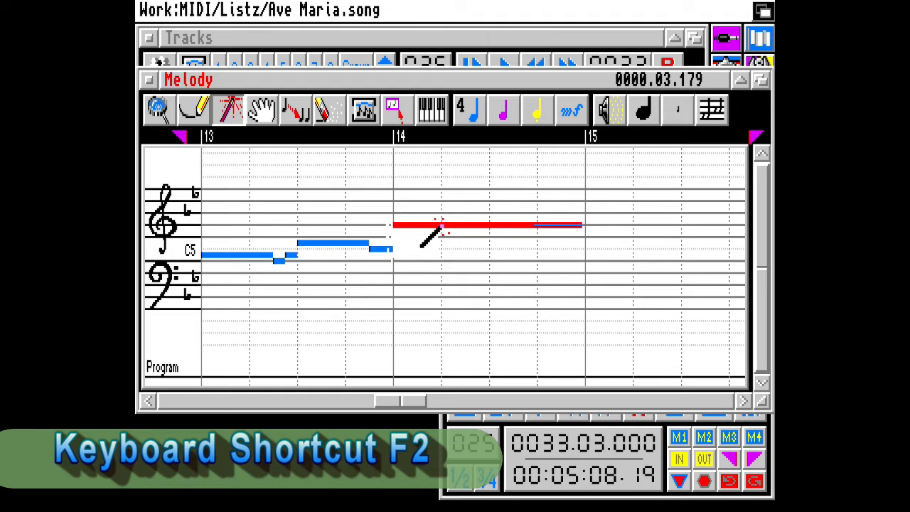
Switch to the Hand tool, move the highlighted note in bar 9 to a lower pitch, and deselect it
{"action": "key", "text": "F1"}
{"action": "key", "text": "F1"}
{"action": "key", "text": "F1"}
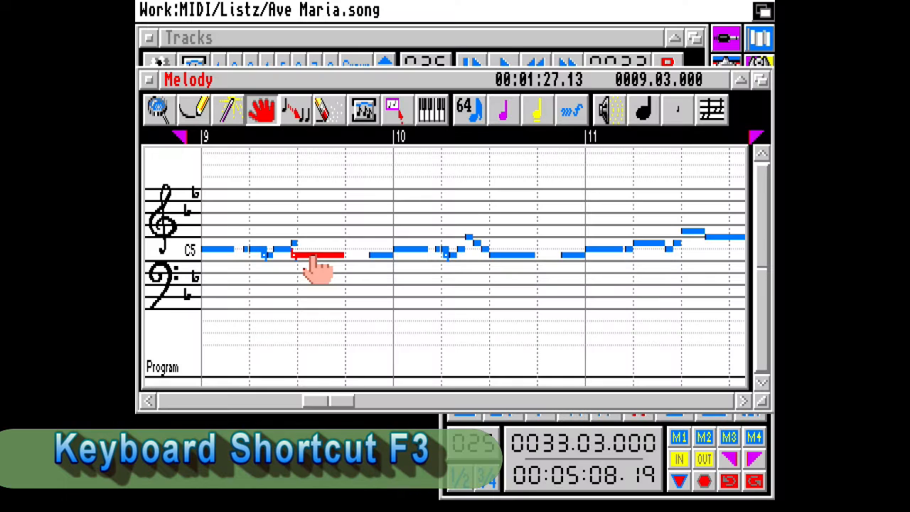
{"action": "key", "text": "F3"}
{"action": "key", "text": "F3"}
{"action": "key", "text": "F3"}
{"action": "key", "text": "F3"}
{"action": "key", "text": "F3"}
{"action": "key", "text": "F3"}
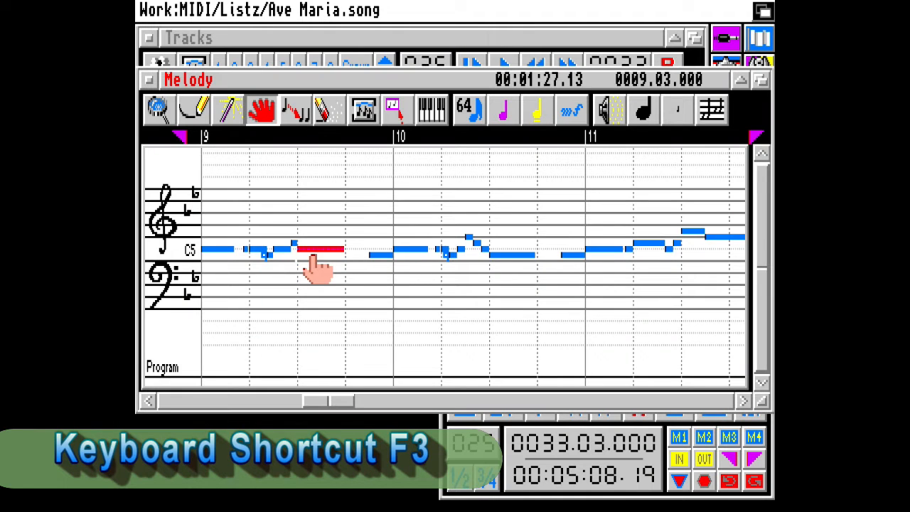
{"action": "key", "text": "F3"}
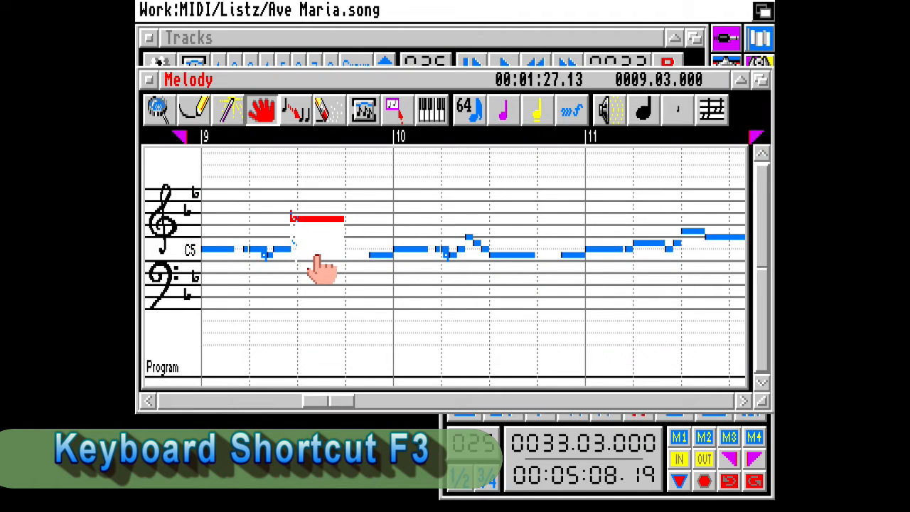
{"action": "key", "text": "Down"}
{"action": "key", "text": "Down"}
{"action": "key", "text": "Down"}
{"action": "key", "text": "Down"}
{"action": "key", "text": "Down"}
{"action": "key", "text": "Down"}
{"action": "key", "text": "Down"}
{"action": "key", "text": "Down"}
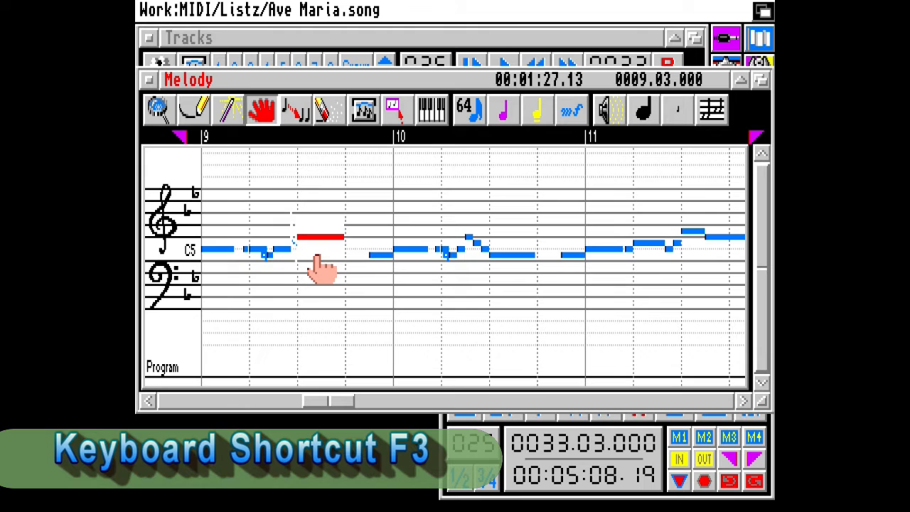
{"action": "left_click", "coordinate": [360, 291]}
{"action": "left_click", "coordinate": [393, 108]}
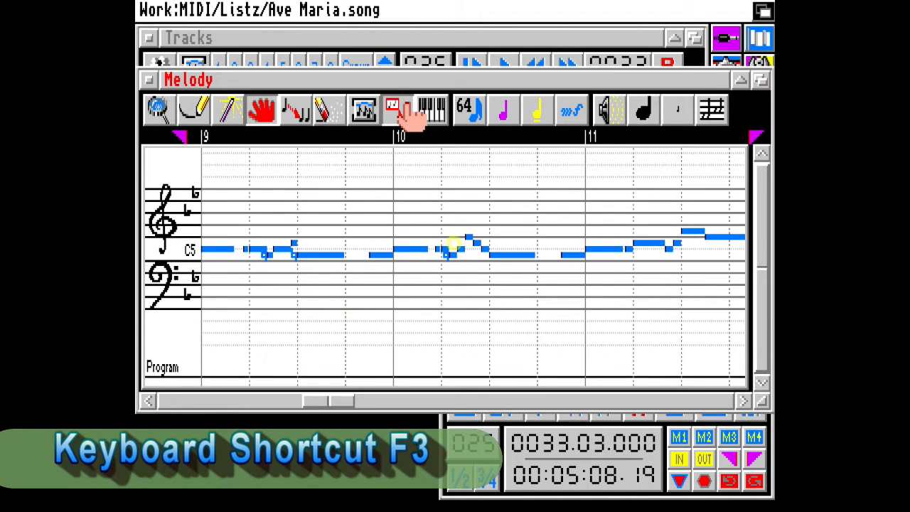
{"action": "left_click", "coordinate": [425, 250]}
{"action": "left_click_drag", "start_coordinate": [412, 213], "coordinate": [485, 261]}
{"action": "left_click_drag", "start_coordinate": [485, 262], "coordinate": [487, 222]}
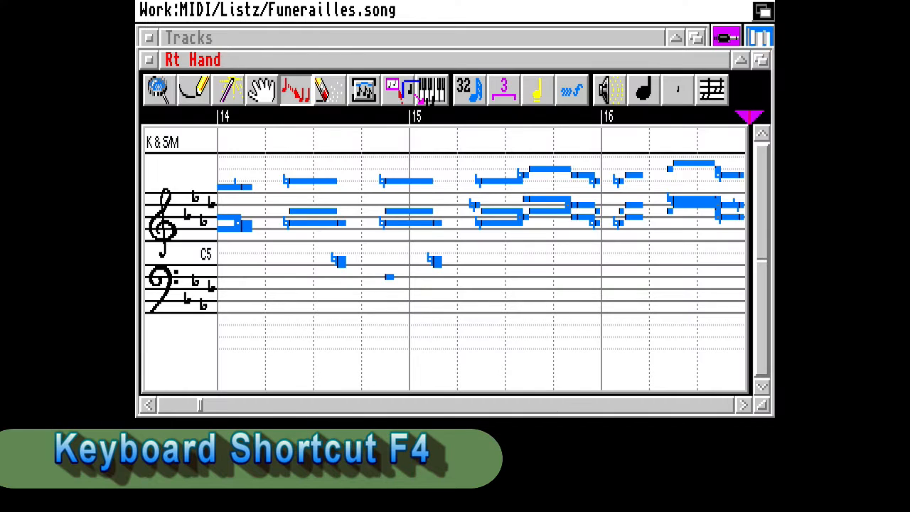
Select the tool after the Hand and drag with it across the staff from bar 2 toward bar 3
{"action": "left_click", "coordinate": [405, 223]}
{"action": "left_click", "coordinate": [309, 222]}
{"action": "key", "text": "F4"}
{"action": "left_click_drag", "start_coordinate": [309, 223], "coordinate": [384, 235]}
{"action": "left_click", "coordinate": [392, 211]}
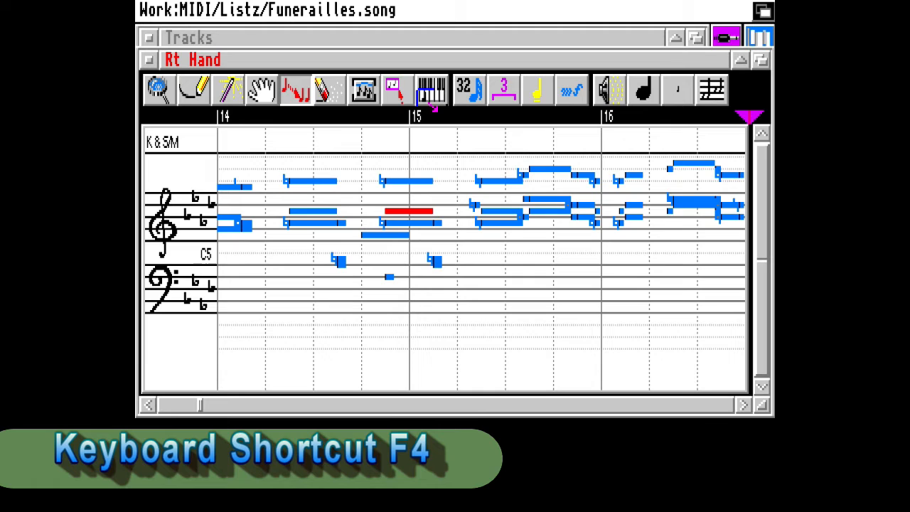
Apply the same tool to the highlighted note in bar 14, dragging from above it down across the staff
{"action": "left_click", "coordinate": [405, 83]}
{"action": "left_click", "coordinate": [290, 213]}
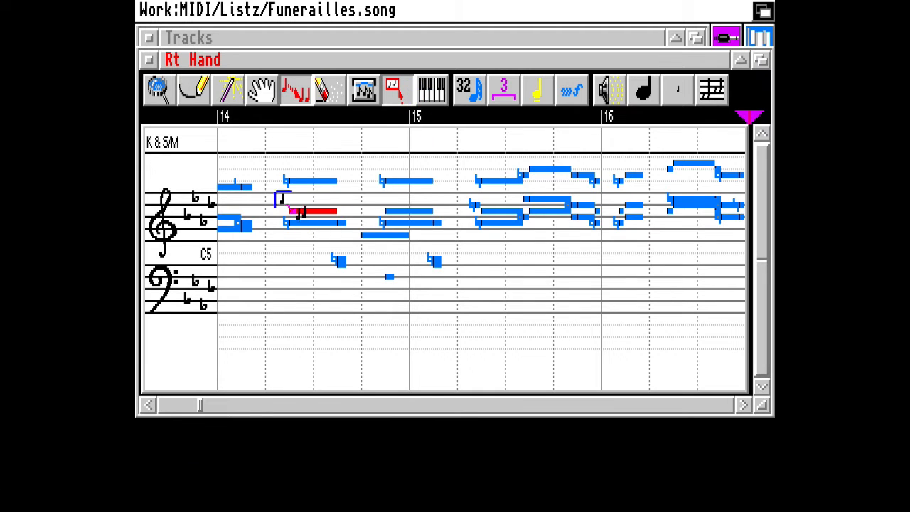
{"action": "left_click_drag", "start_coordinate": [276, 166], "coordinate": [294, 344]}
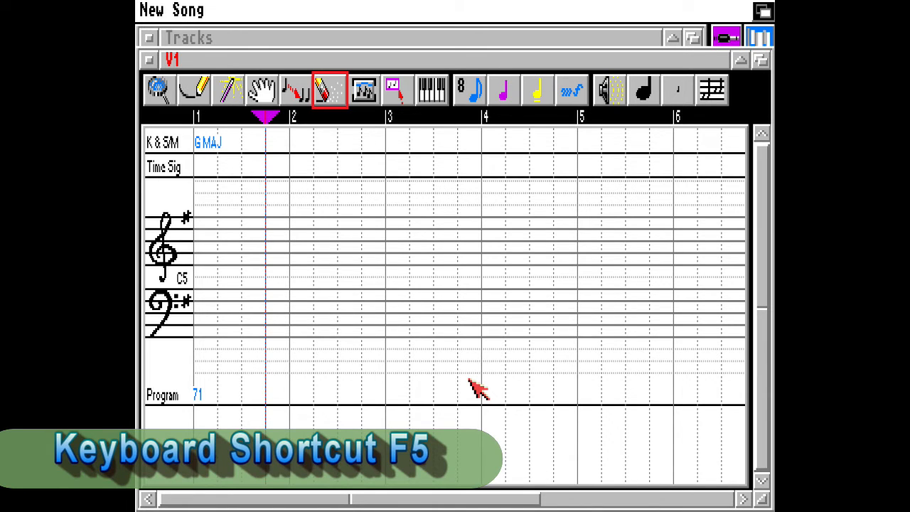
Select the next three tools in turn using their keyboard shortcuts
{"action": "key", "text": "F5"}
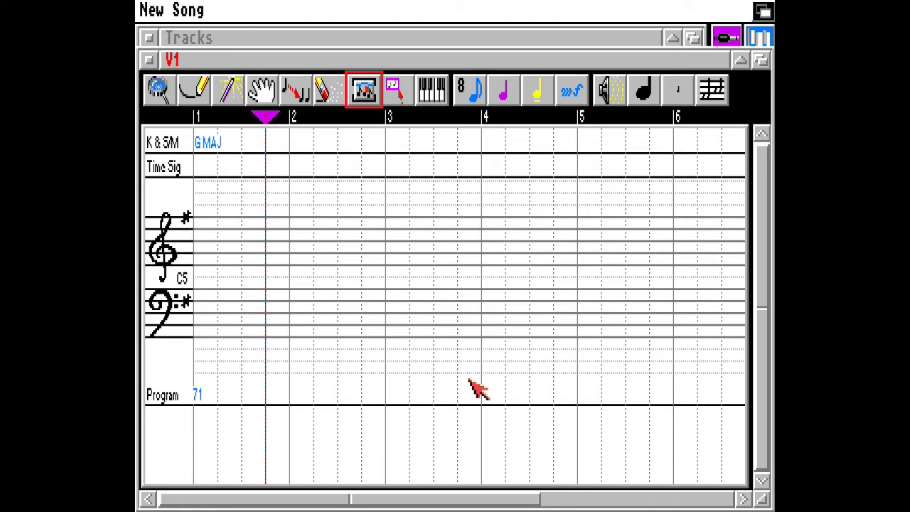
{"action": "key", "text": "F6"}
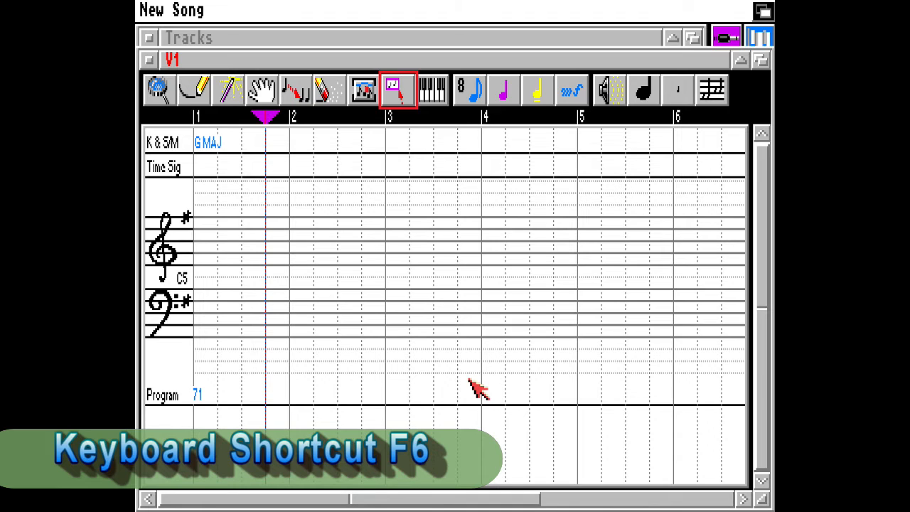
{"action": "key", "text": "F7"}
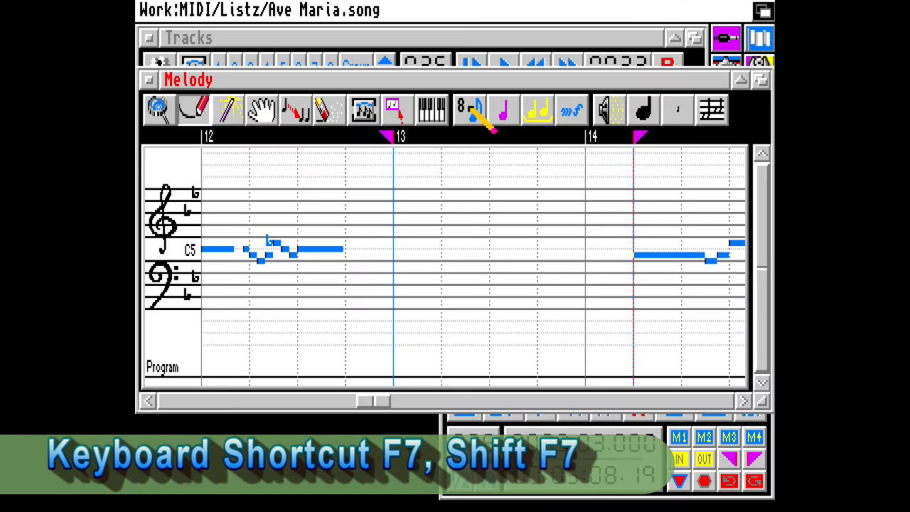
Choose an eighth-note length and set the note value modifier to dotted
{"action": "left_click", "coordinate": [472, 115]}
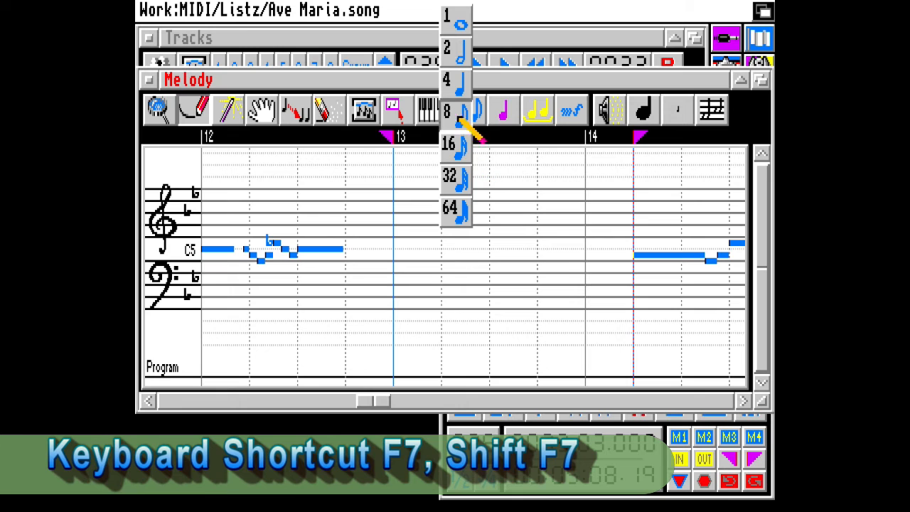
{"action": "left_click", "coordinate": [459, 113]}
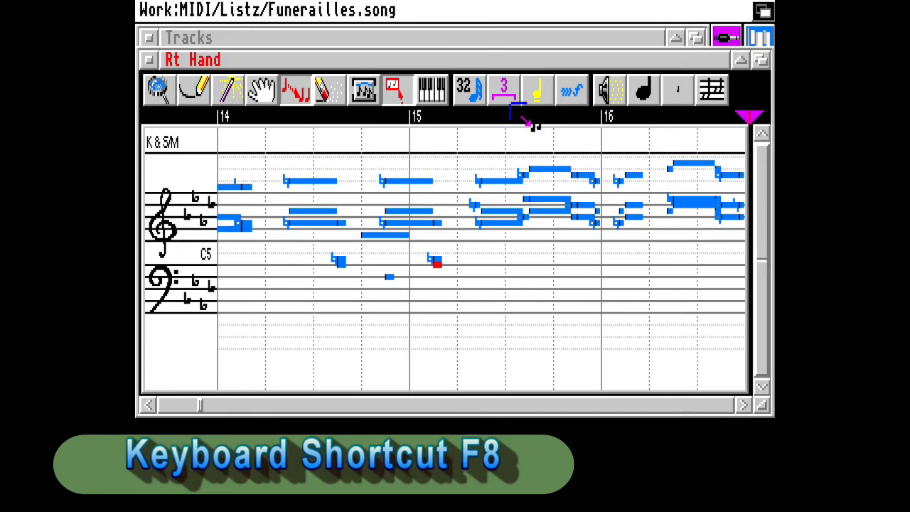
{"action": "key", "text": "F8"}
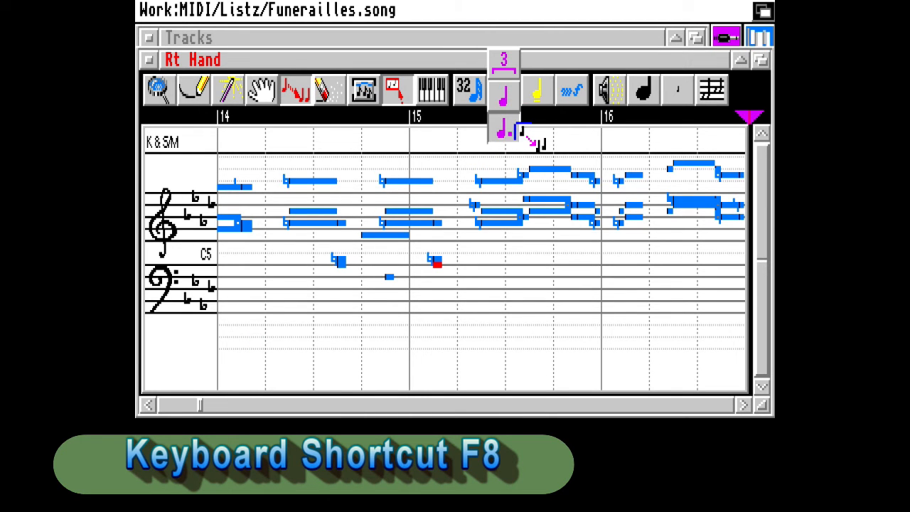
{"action": "left_click", "coordinate": [529, 137]}
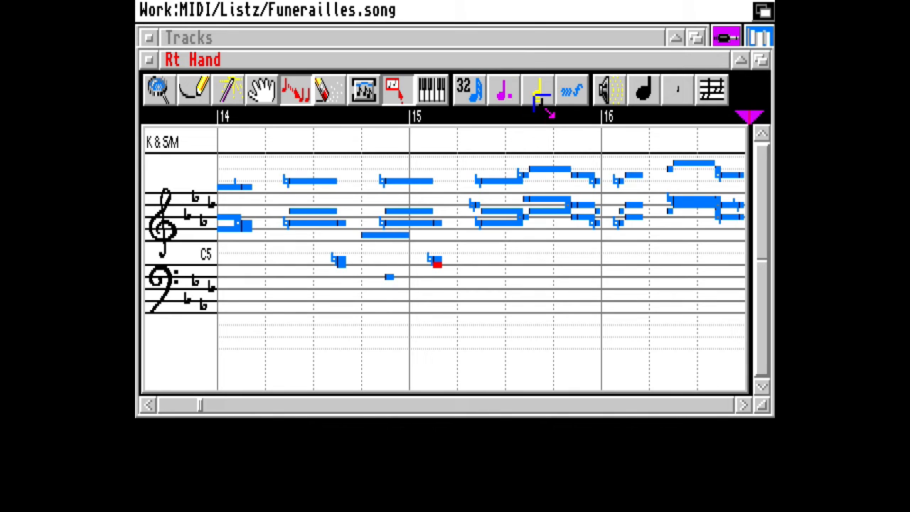
Open the note grouping options list
{"action": "key", "text": "F9"}
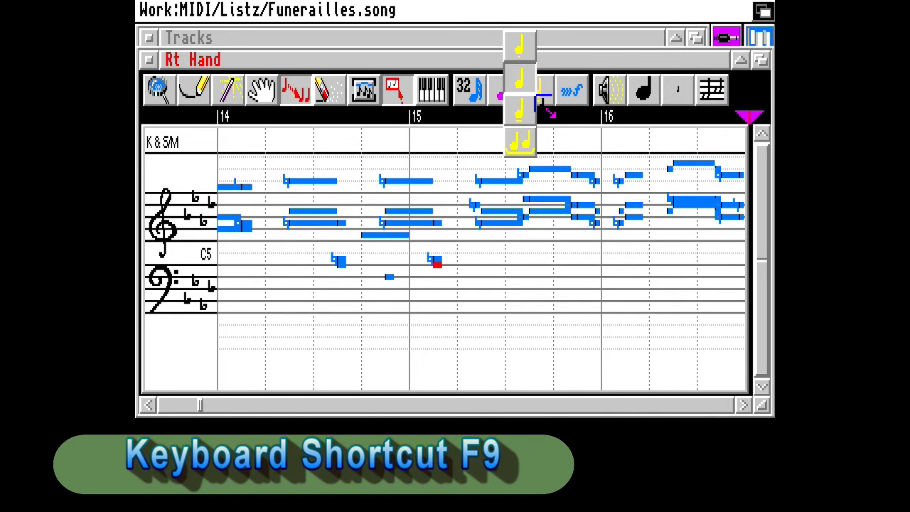